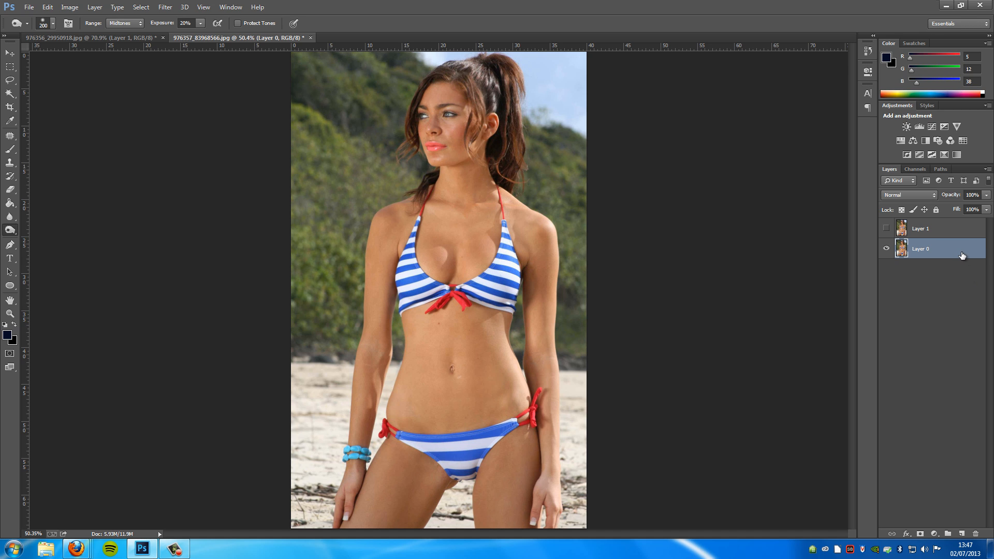
- Duplicate Layer 0 and open the Liquify filter on the copy
{"action": "key", "text": "ctrl+j"}
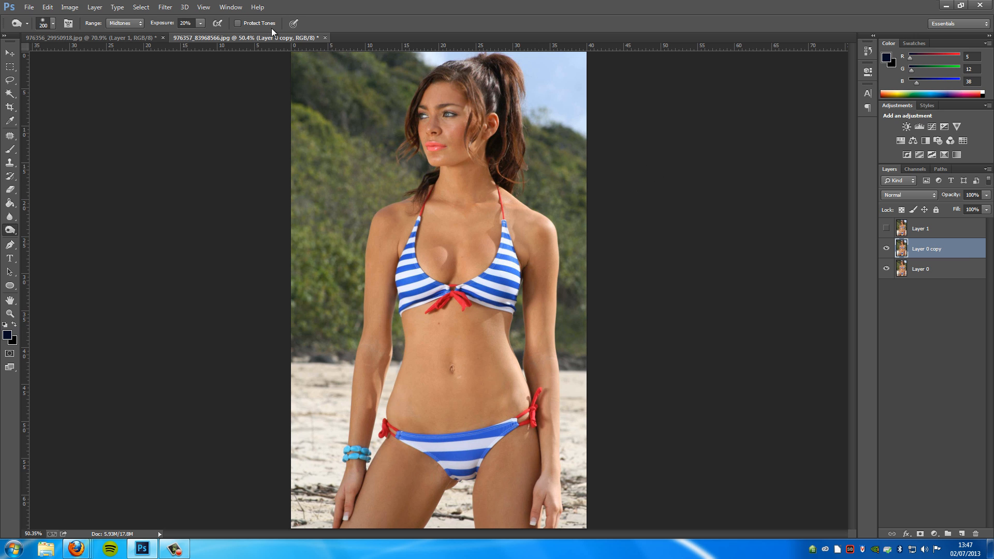
{"action": "left_click", "coordinate": [175, 8]}
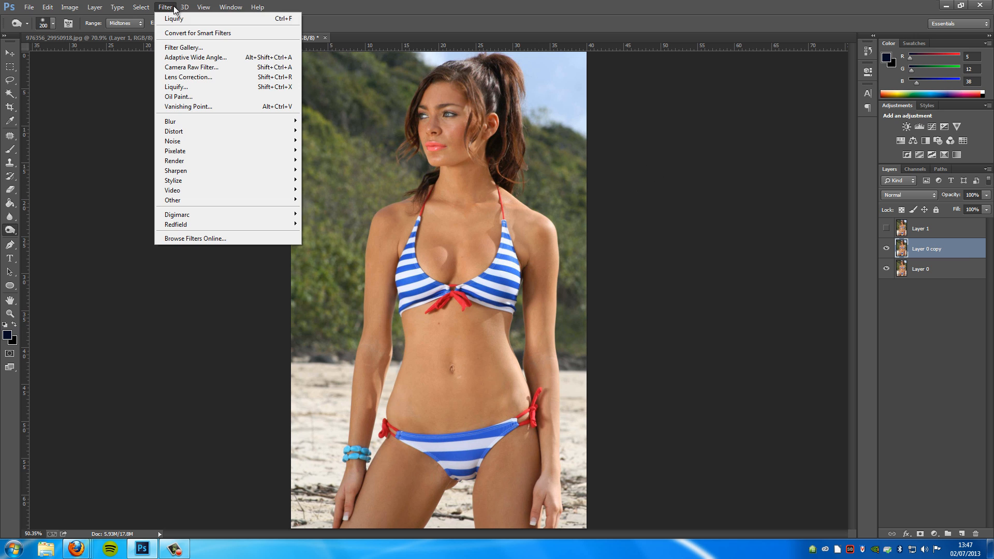
{"action": "left_click", "coordinate": [173, 90]}
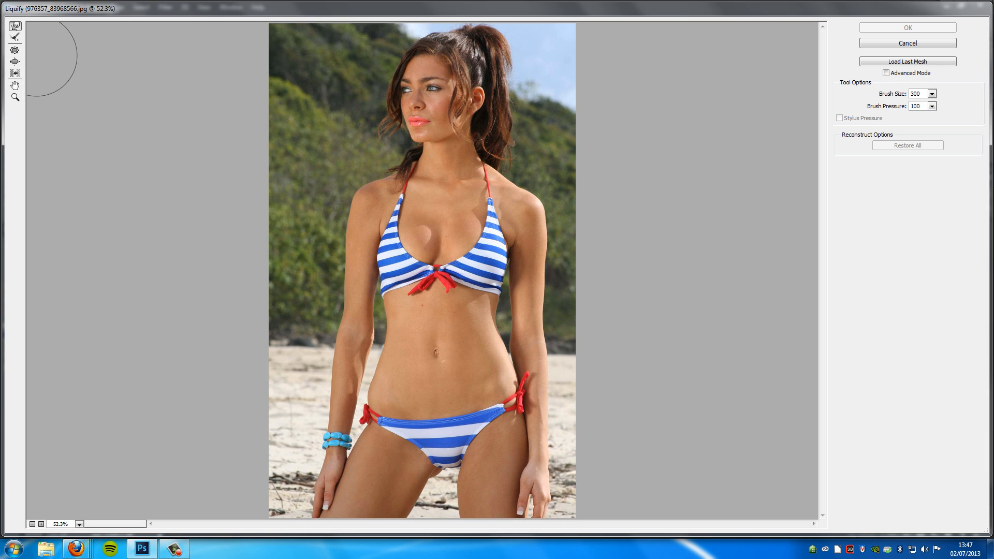
- Enlarge both sides of the bust with the Bloat tool at brush size 250
{"action": "left_click", "coordinate": [15, 62]}
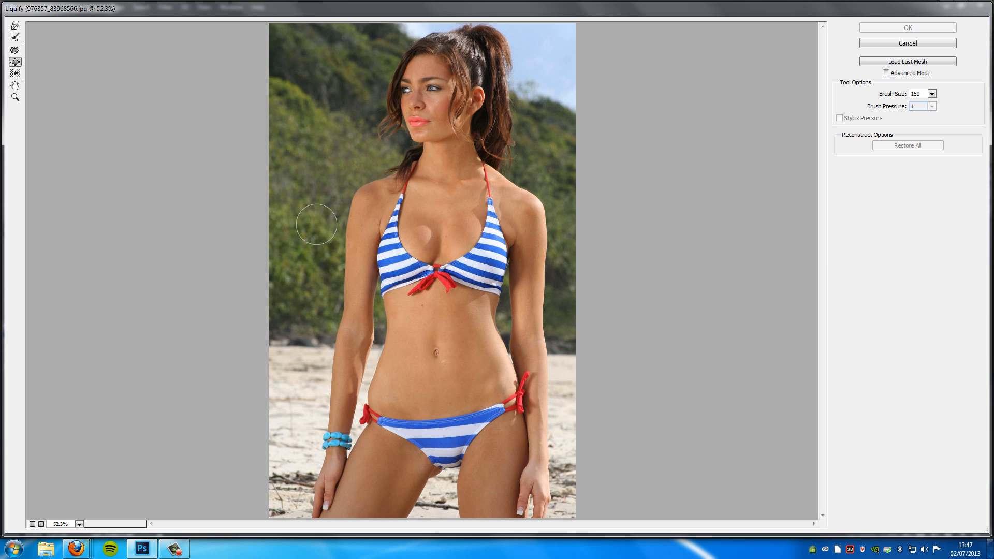
{"action": "key", "text": "bracketright"}
{"action": "key", "text": "bracketright"}
{"action": "key", "text": "bracketright"}
{"action": "key", "text": "bracketright"}
{"action": "key", "text": "bracketright"}
{"action": "left_click", "coordinate": [405, 247]}
{"action": "left_click_drag", "start_coordinate": [404, 247], "coordinate": [404, 247]}
{"action": "left_click_drag", "start_coordinate": [473, 247], "coordinate": [466, 245]}
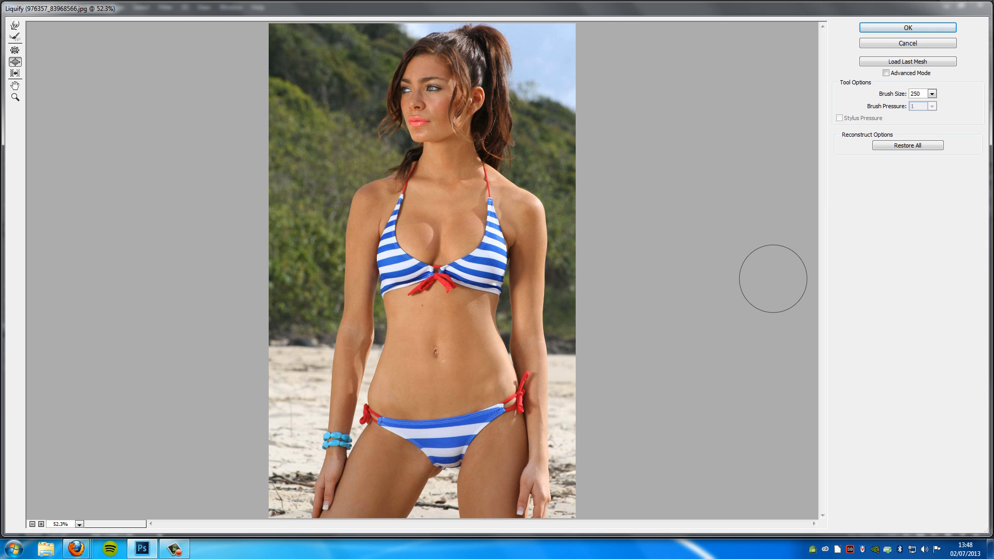
- Reduce the Bloat brush size to 150 and apply the Liquify changes to the layer copy
{"action": "key", "text": "bracketleft"}
{"action": "key", "text": "bracketleft"}
{"action": "key", "text": "bracketleft"}
{"action": "key", "text": "bracketleft"}
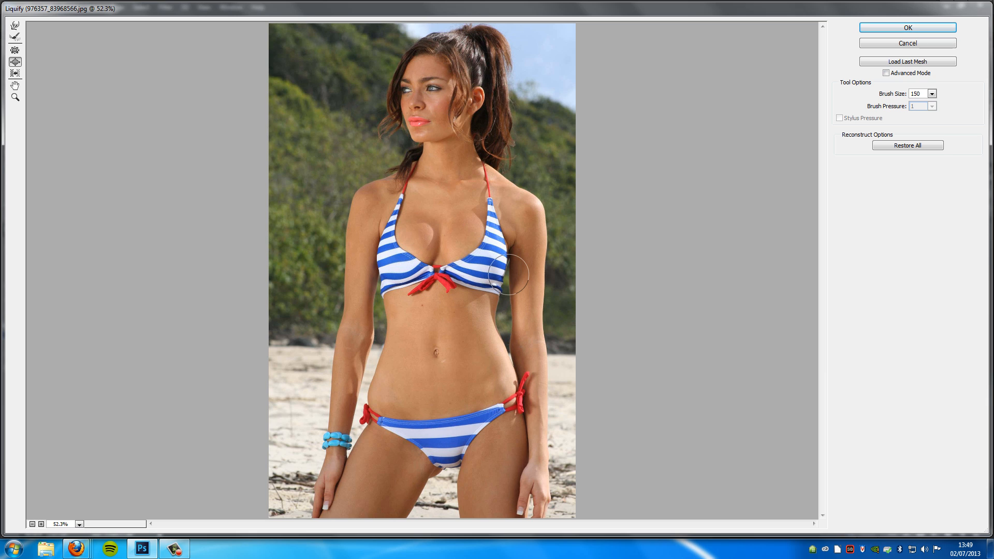
{"action": "key", "text": "alt+space"}
{"action": "left_click", "coordinate": [884, 25]}
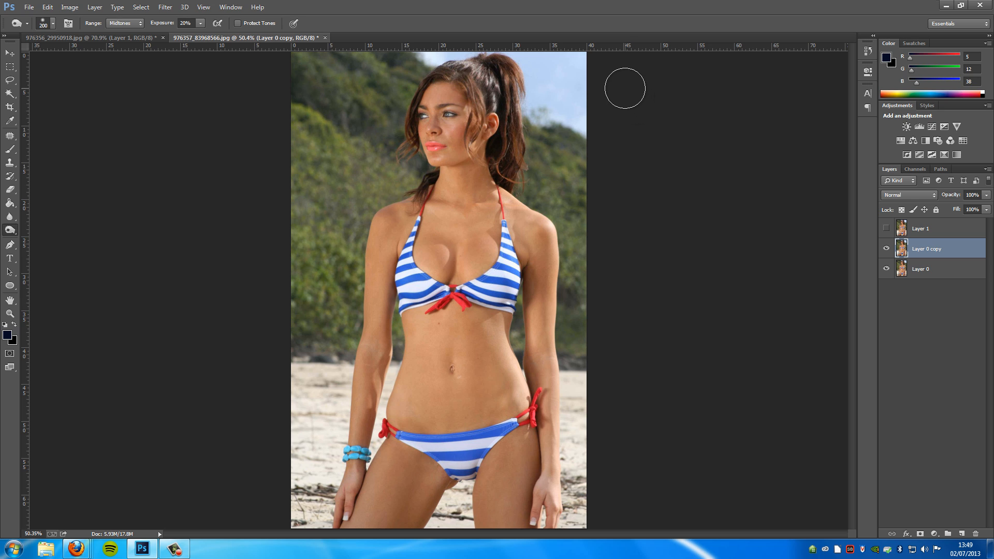
- Darken the cleavage and the upper contours of the bust using the Burn tool with a 50 px brush
{"action": "left_click", "coordinate": [13, 229]}
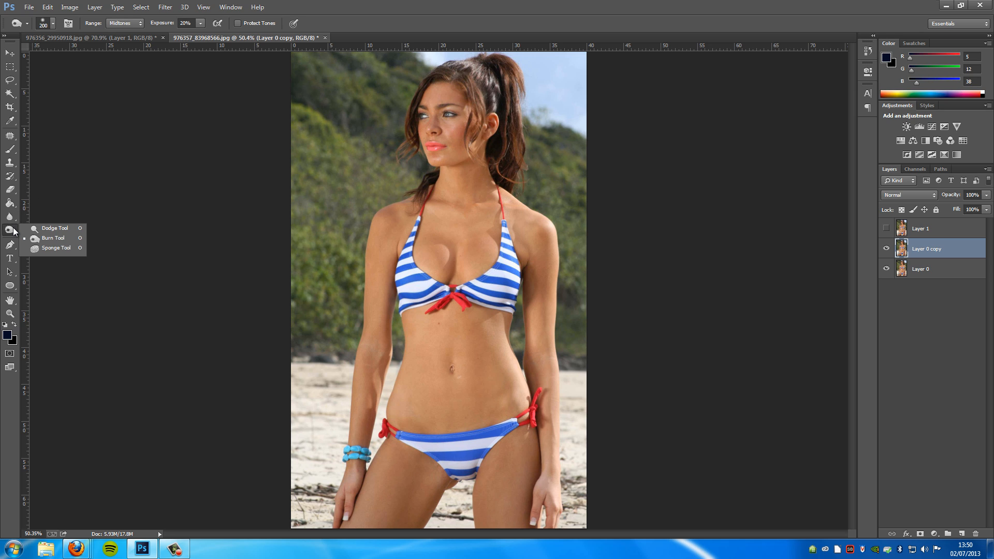
{"action": "left_click", "coordinate": [50, 238]}
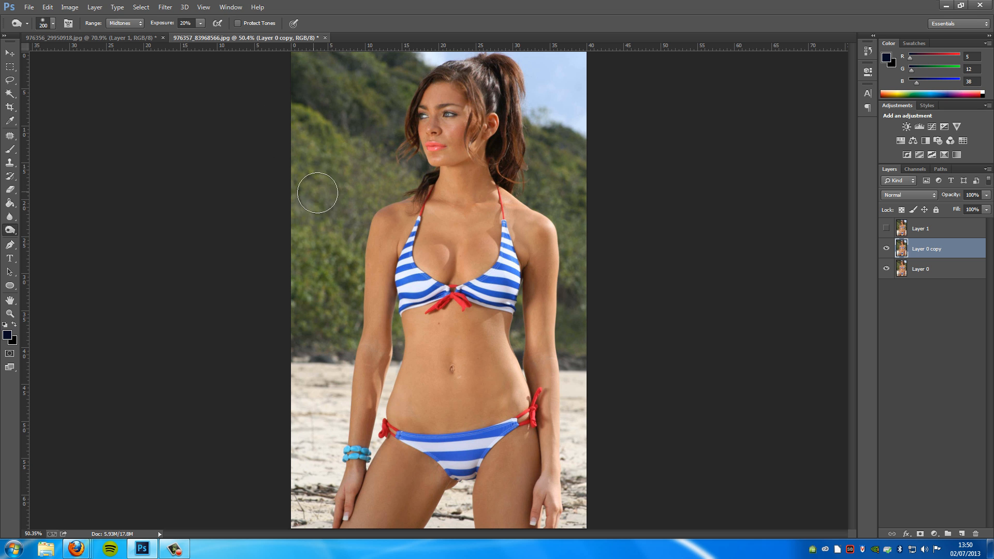
{"action": "scroll", "coordinate": [471, 261], "scroll_direction": "up", "scroll_amount": 5}
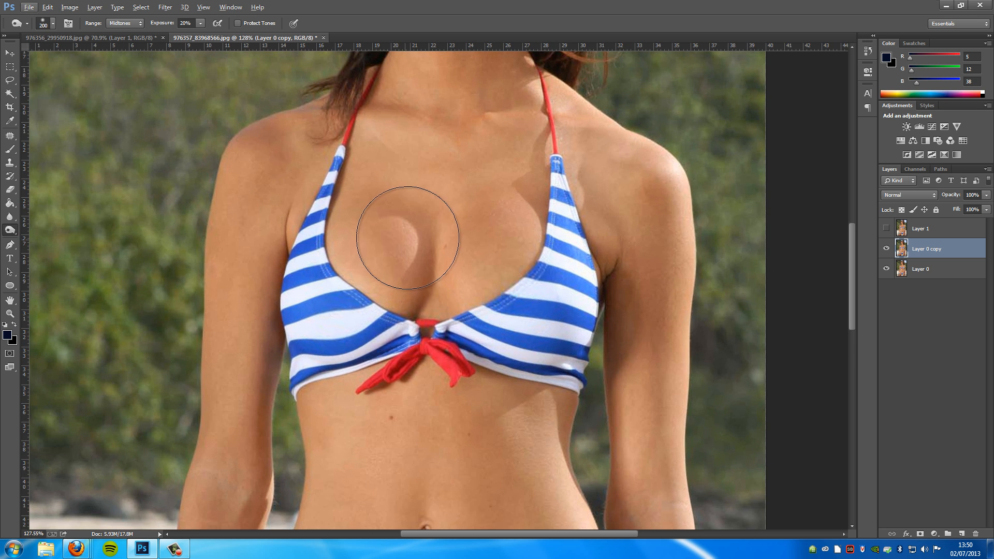
{"action": "key", "text": "bracketleft"}
{"action": "key", "text": "bracketleft"}
{"action": "key", "text": "bracketleft"}
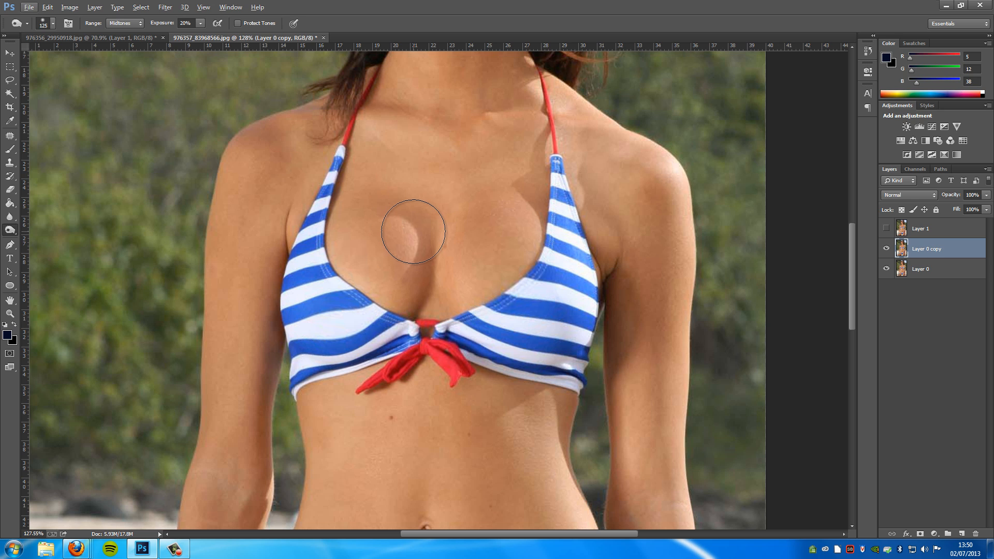
{"action": "key", "text": "bracketleft"}
{"action": "key", "text": "bracketleft"}
{"action": "key", "text": "bracketleft"}
{"action": "key", "text": "bracketleft"}
{"action": "key", "text": "bracketleft"}
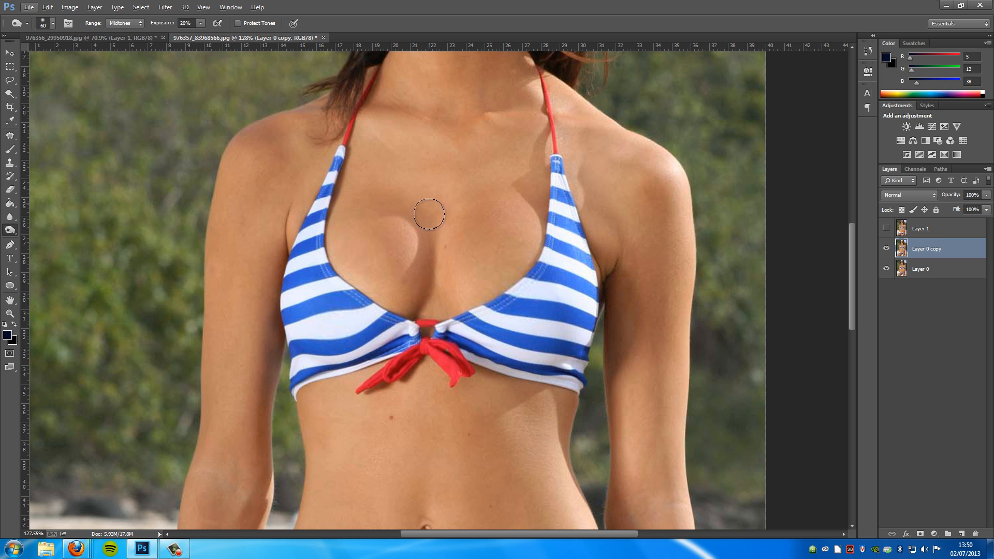
{"action": "key", "text": "bracketleft"}
{"action": "mouse_move", "coordinate": [415, 217]}
{"action": "left_mouse_down"}
{"action": "mouse_move", "coordinate": [424, 282]}
{"action": "mouse_move", "coordinate": [413, 315]}
{"action": "mouse_move", "coordinate": [452, 226]}
{"action": "mouse_move", "coordinate": [435, 304]}
{"action": "mouse_move", "coordinate": [437, 264]}
{"action": "mouse_move", "coordinate": [428, 314]}
{"action": "mouse_move", "coordinate": [441, 251]}
{"action": "mouse_move", "coordinate": [473, 207]}
{"action": "left_mouse_up"}
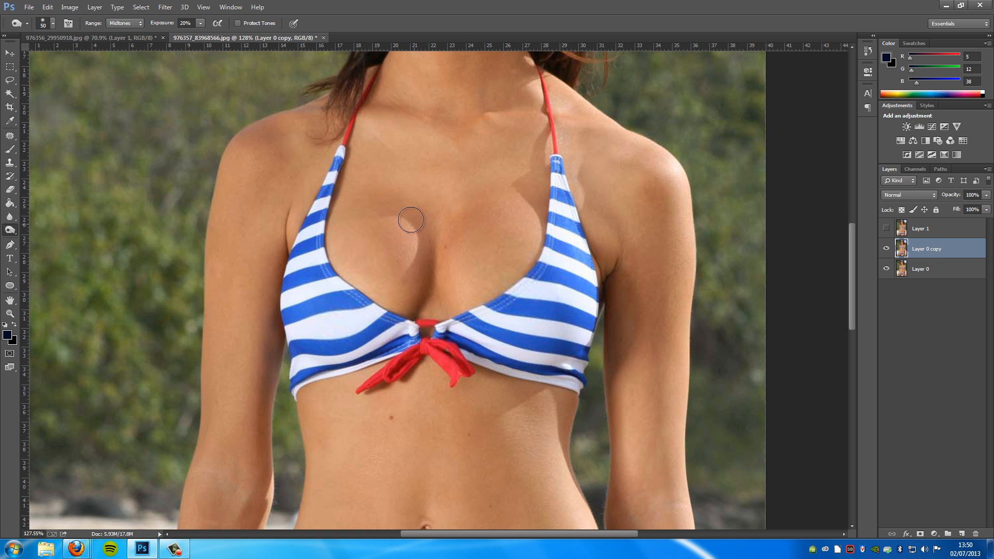
{"action": "mouse_move", "coordinate": [403, 204]}
{"action": "left_mouse_down"}
{"action": "mouse_move", "coordinate": [431, 297]}
{"action": "mouse_move", "coordinate": [400, 272]}
{"action": "mouse_move", "coordinate": [406, 220]}
{"action": "mouse_move", "coordinate": [394, 251]}
{"action": "mouse_move", "coordinate": [370, 239]}
{"action": "mouse_move", "coordinate": [377, 271]}
{"action": "mouse_move", "coordinate": [455, 264]}
{"action": "mouse_move", "coordinate": [493, 234]}
{"action": "mouse_move", "coordinate": [498, 267]}
{"action": "mouse_move", "coordinate": [465, 262]}
{"action": "left_mouse_up"}
- Enlarge the Burn brush to 150 px
{"action": "key", "text": "bracketright"}
{"action": "key", "text": "bracketright"}
{"action": "key", "text": "bracketright"}
{"action": "key", "text": "bracketright"}
{"action": "key", "text": "bracketright"}
{"action": "key", "text": "bracketright"}
{"action": "key", "text": "bracketright"}
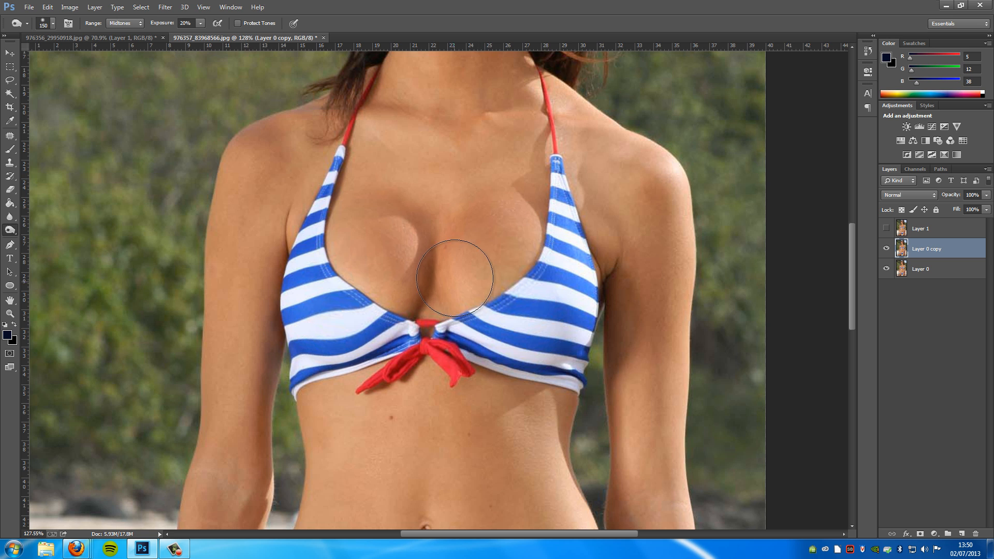
- Compare the retouch with the original by toggling the visibility of Layer 0 copy, leaving it hidden
{"action": "scroll", "coordinate": [457, 269], "scroll_direction": "down", "scroll_amount": 3}
{"action": "scroll", "coordinate": [457, 270], "scroll_direction": "down", "scroll_amount": 4}
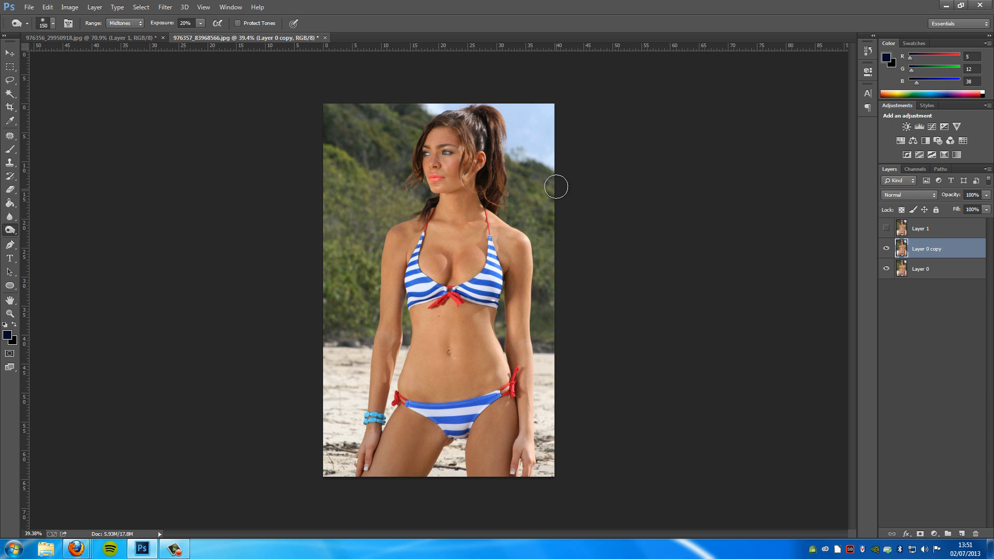
{"action": "left_click", "coordinate": [886, 249]}
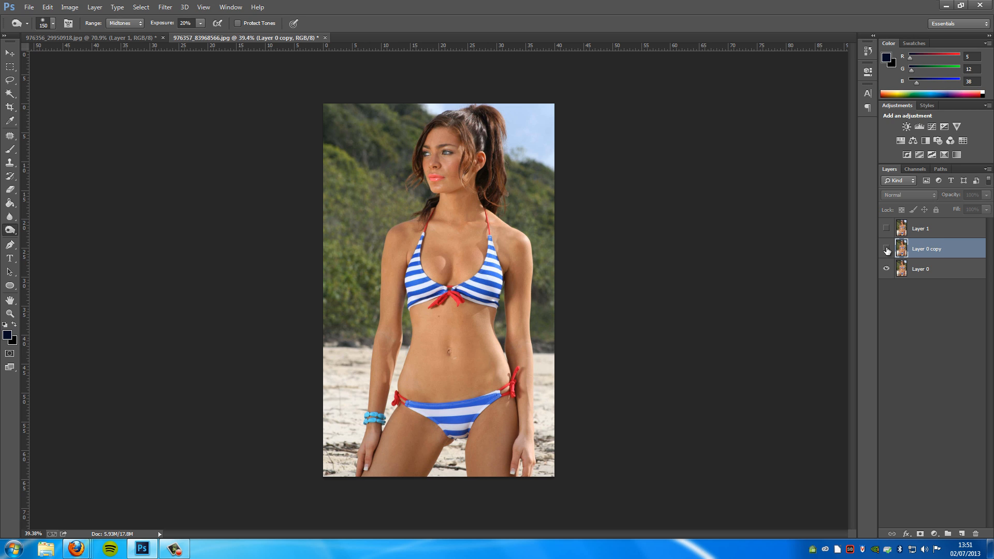
{"action": "left_click", "coordinate": [886, 249]}
{"action": "left_click", "coordinate": [886, 249]}
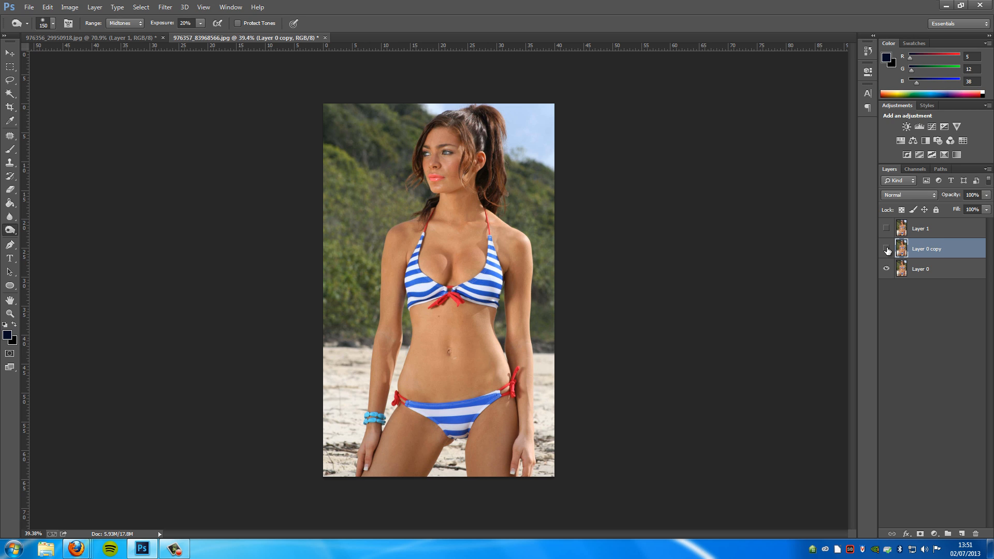
{"action": "left_click", "coordinate": [886, 249]}
{"action": "left_click", "coordinate": [886, 249]}
{"action": "left_click", "coordinate": [886, 249]}
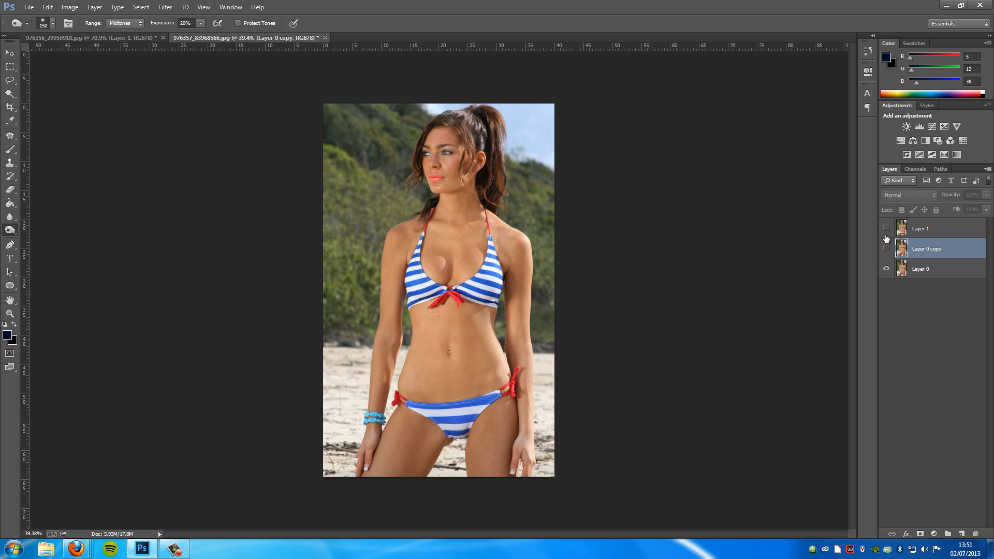
- Compare Layer 1 with the original by toggling its visibility, leave it shown, and examine the bust area up close
{"action": "left_click", "coordinate": [886, 229]}
{"action": "left_click", "coordinate": [886, 229]}
{"action": "left_click", "coordinate": [886, 228]}
{"action": "left_click", "coordinate": [886, 229]}
{"action": "left_click", "coordinate": [886, 229]}
{"action": "left_click", "coordinate": [886, 229]}
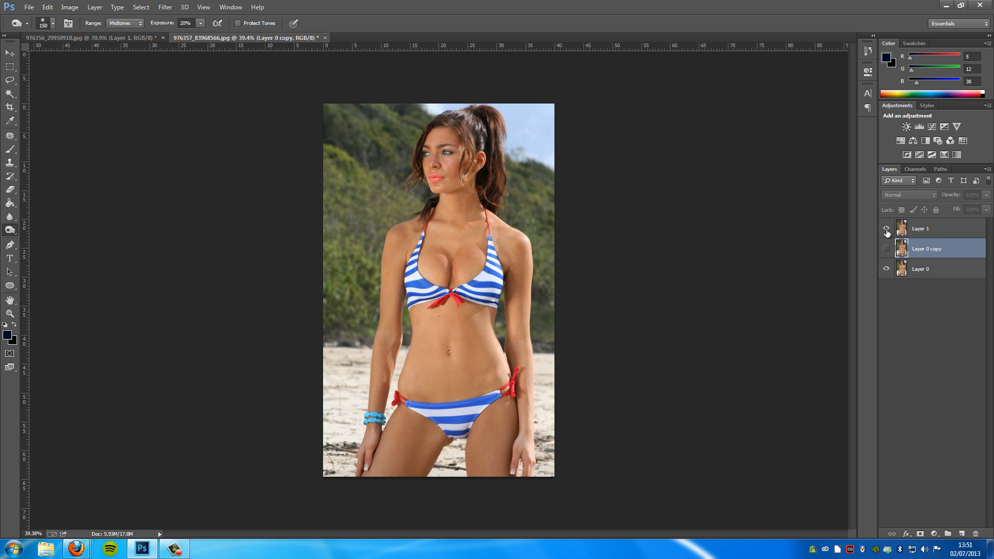
{"action": "left_click", "coordinate": [886, 228]}
{"action": "left_click", "coordinate": [886, 229]}
{"action": "scroll", "coordinate": [459, 308], "scroll_direction": "up", "scroll_amount": 5}
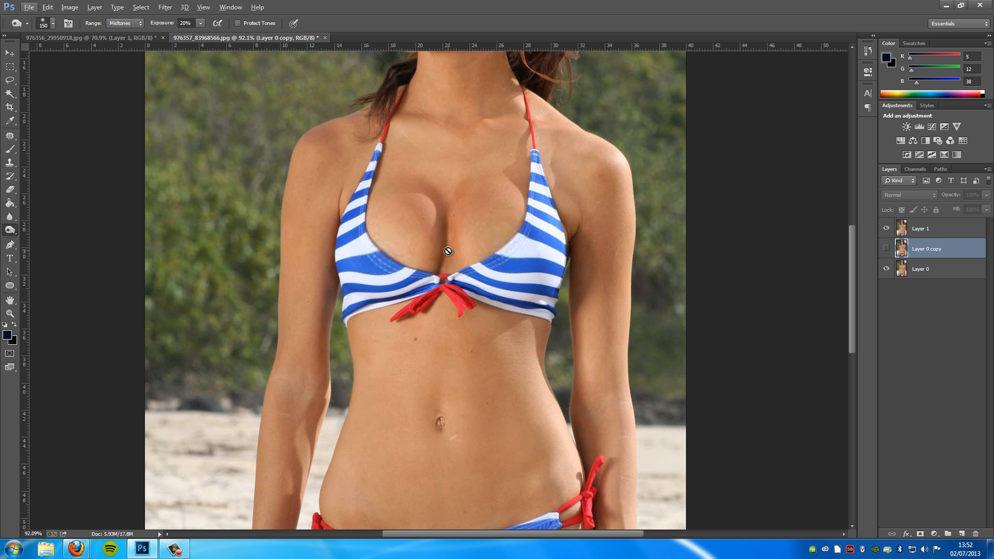
{"action": "scroll", "coordinate": [408, 237], "scroll_direction": "down", "scroll_amount": 3}
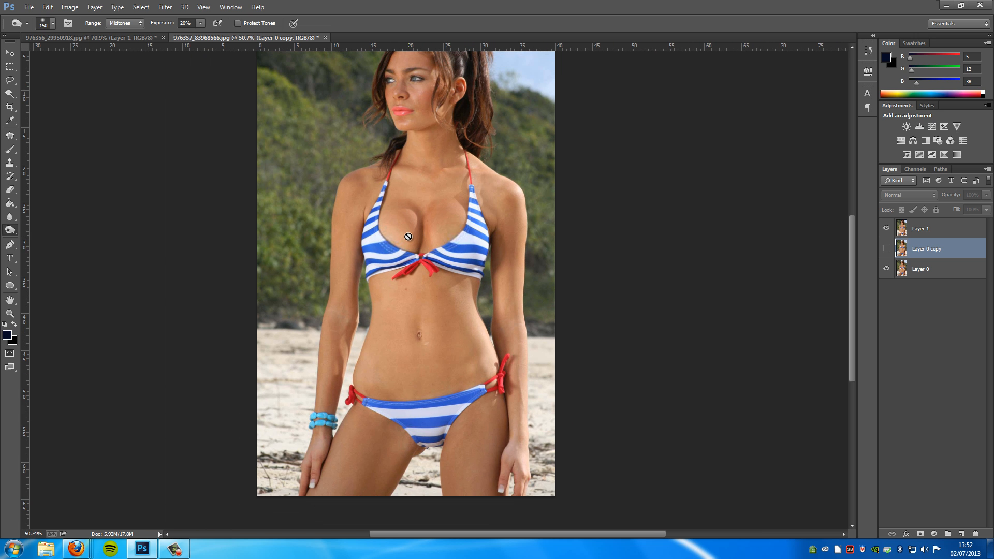